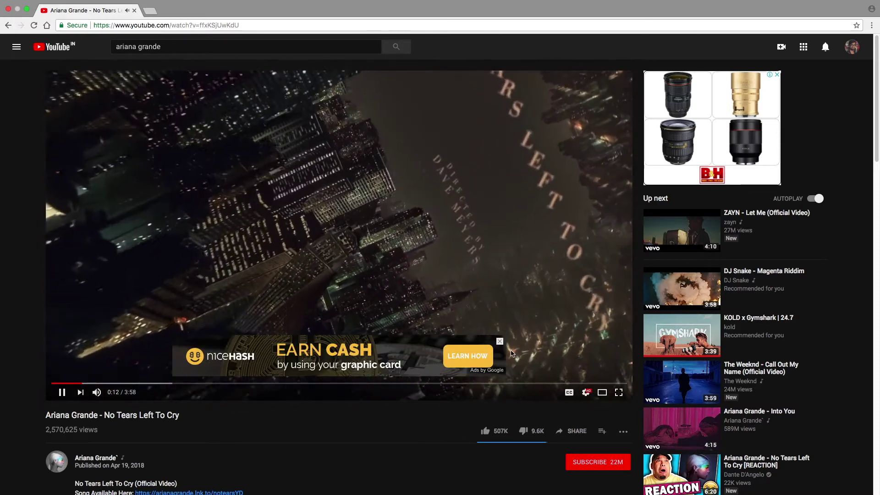
Step: Close the NiceHash banner ad and watch No Tears Left To Cry fullscreen
click(500, 343)
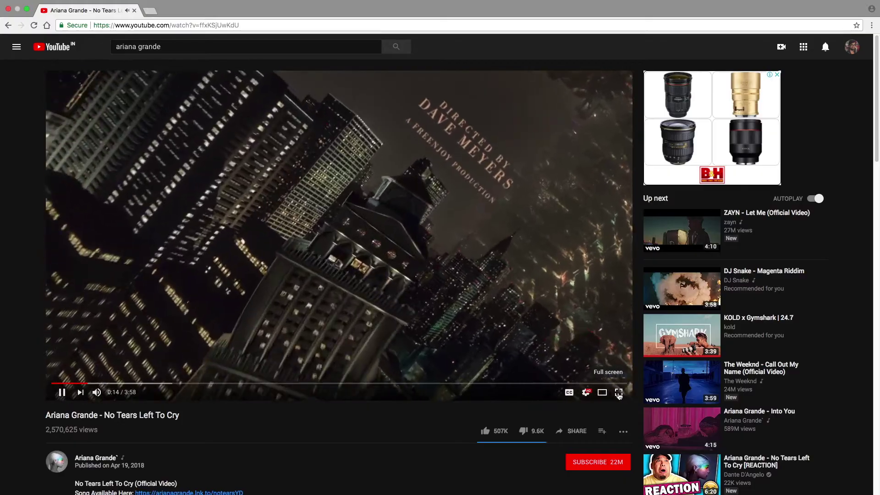
click(619, 392)
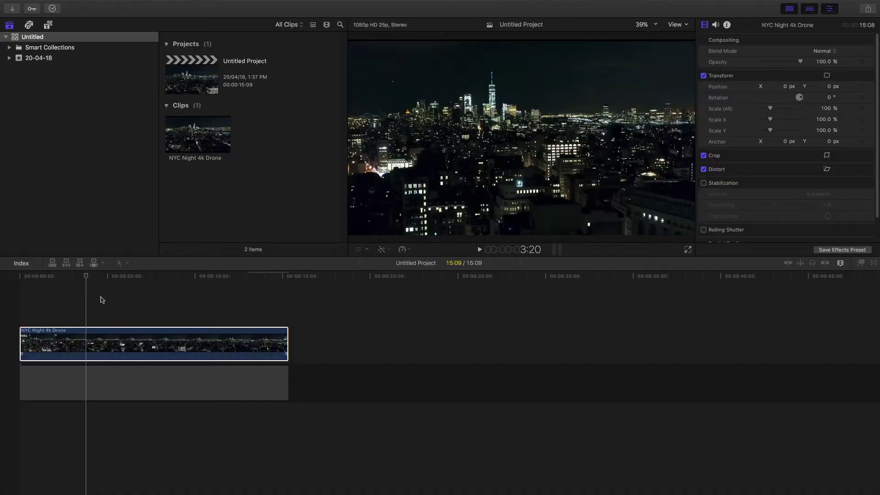
Step: Drag the NYC Night 4k Drone clip down to Position Y -344.7 px using Transform
right_click(471, 143)
click(476, 148)
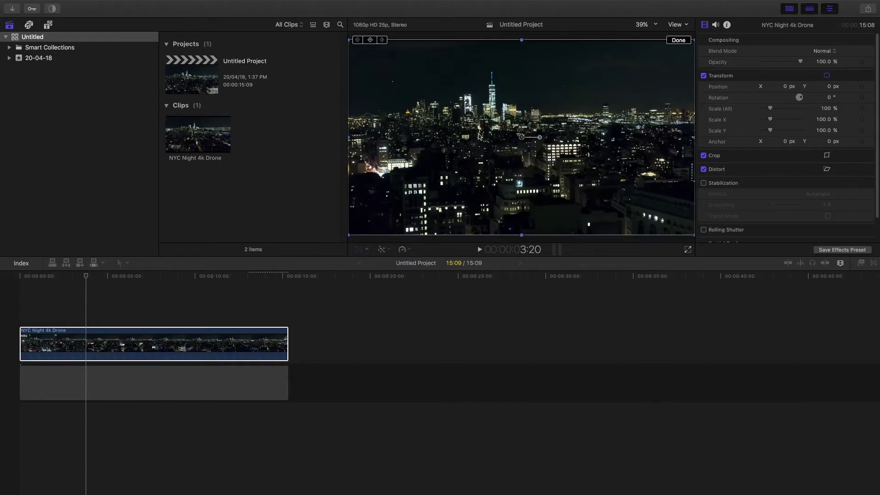
drag(479, 142, 478, 191)
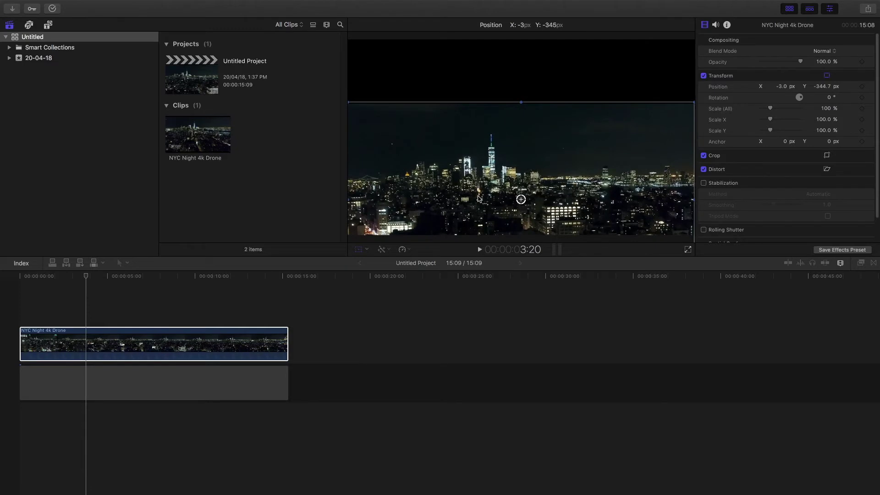
drag(478, 190, 478, 198)
click(681, 43)
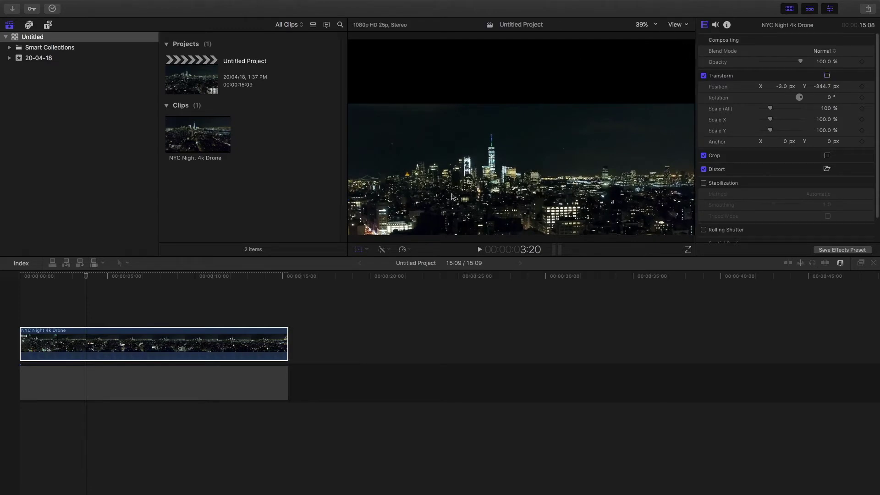
right_click(201, 337)
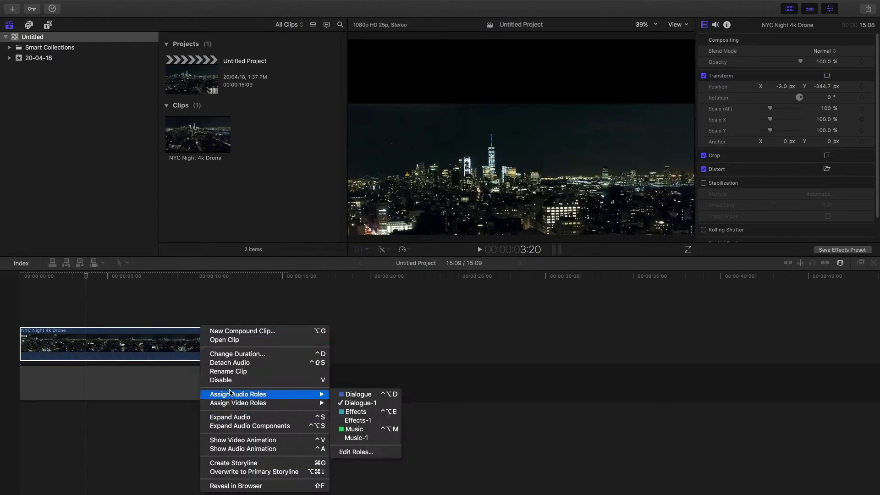
click(144, 340)
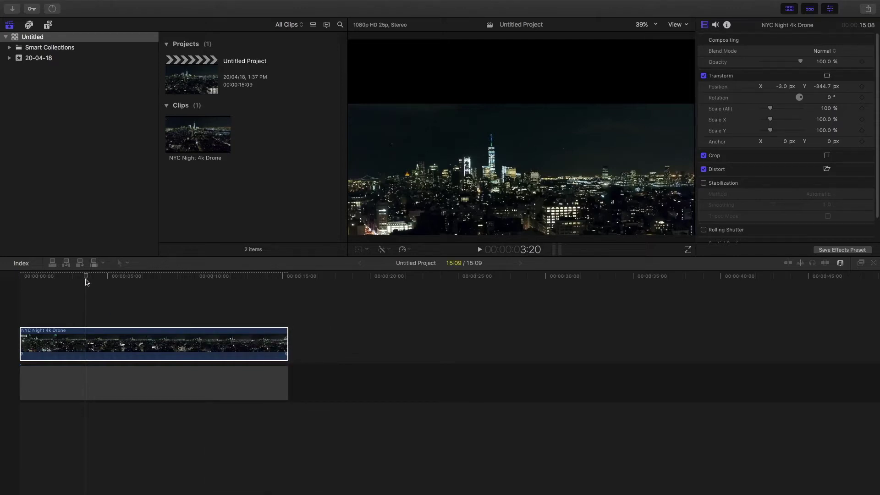
Step: Option-drag a copy of the NYC Night clip above the original and select it
drag(87, 282, 3, 280)
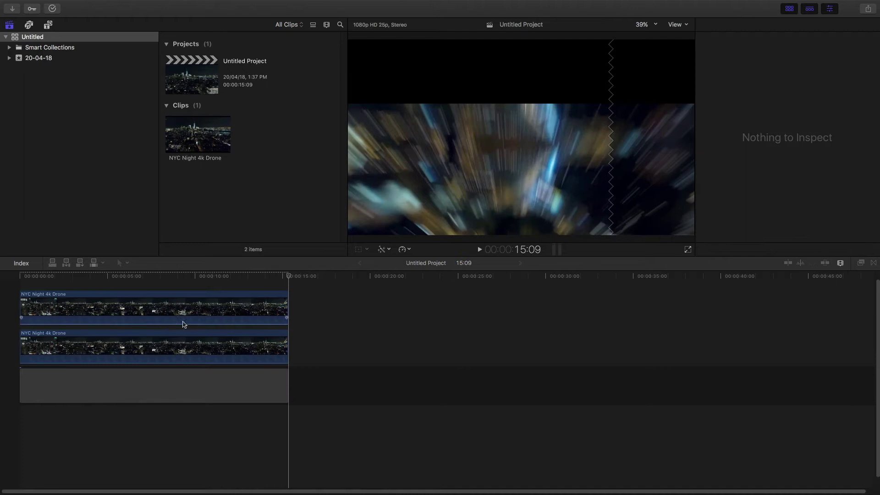
click(165, 279)
click(195, 316)
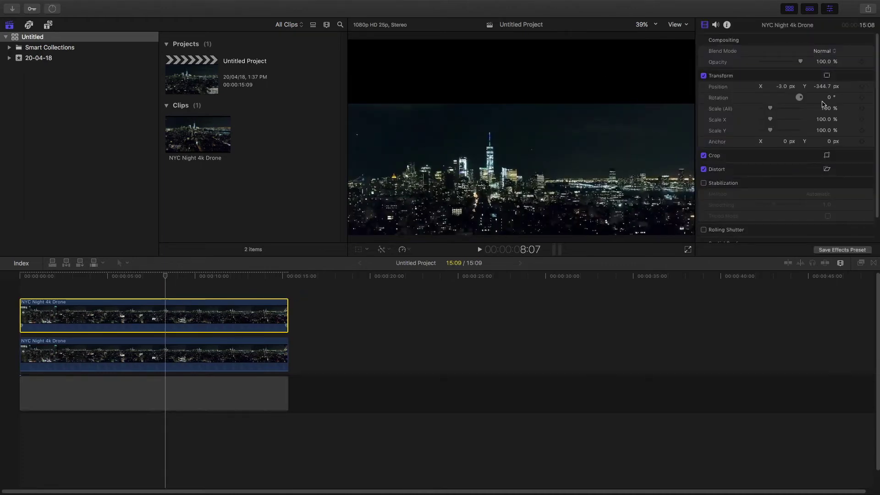
Step: Rotate the copy to -180.3° and position it in the top half against the seam
mouse_move(799, 99)
mouse_down()
mouse_move(779, 109)
mouse_move(830, 100)
mouse_move(820, 102)
mouse_up()
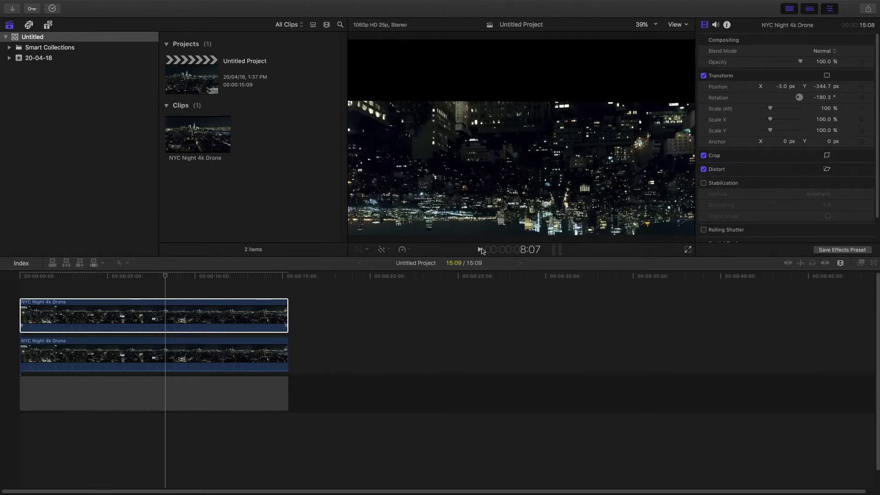
drag(825, 86, 826, 86)
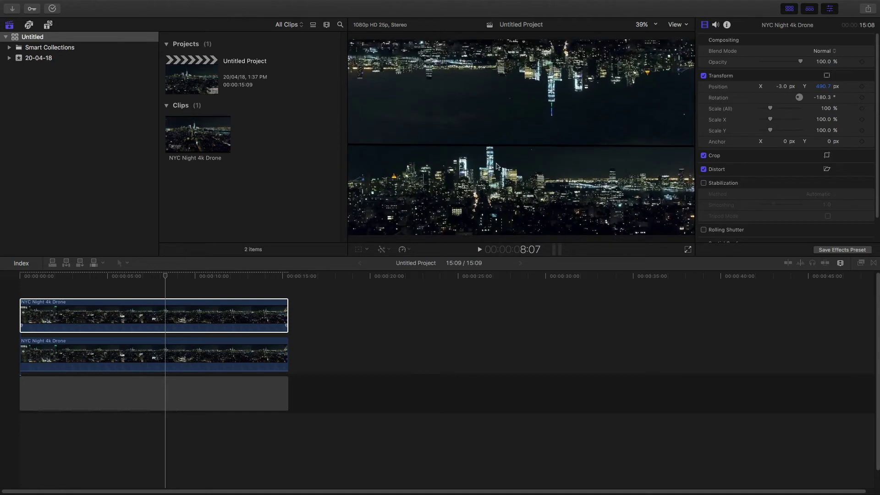
click(480, 251)
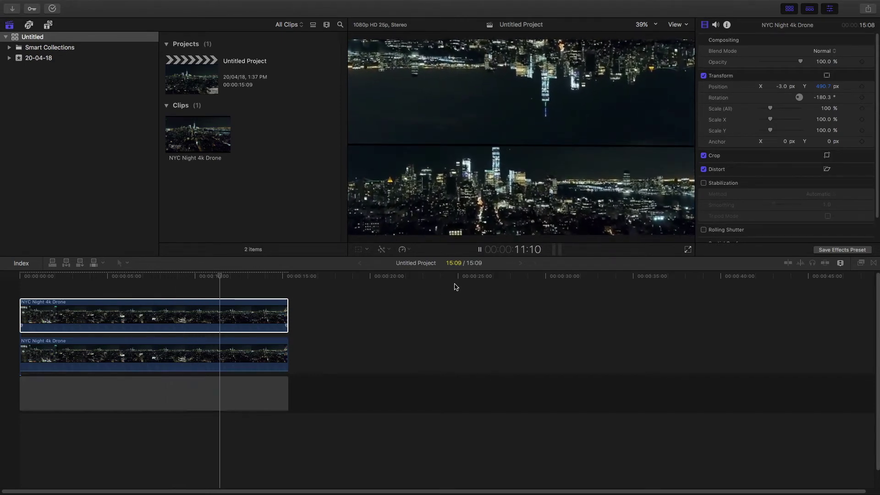
key(space)
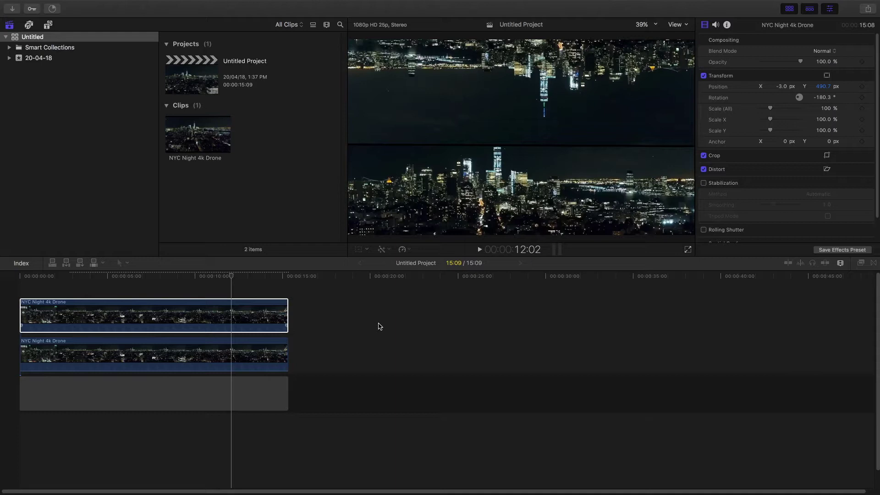
drag(463, 101, 468, 108)
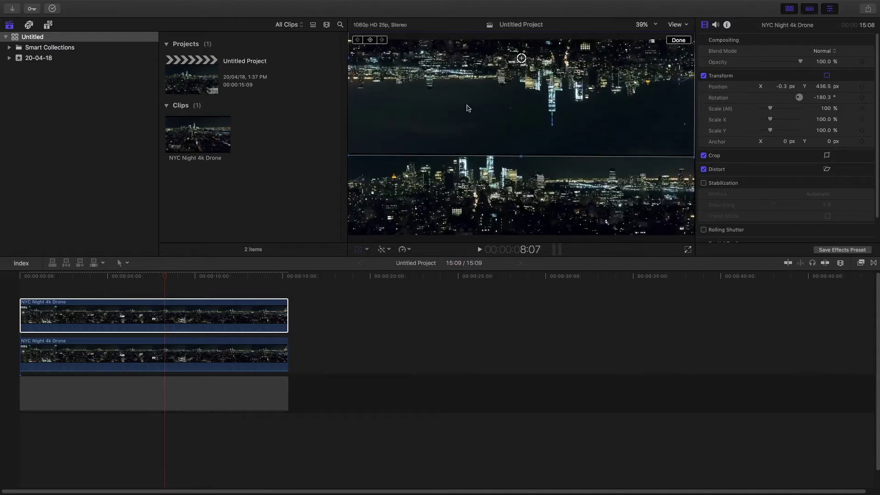
click(674, 41)
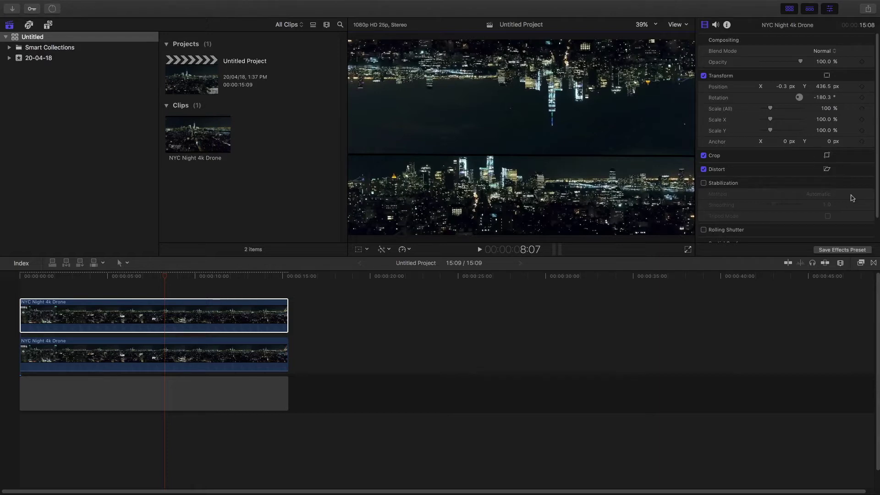
Step: Search effects for 'mask' and apply Draw Mask to the top flipped clip
click(862, 263)
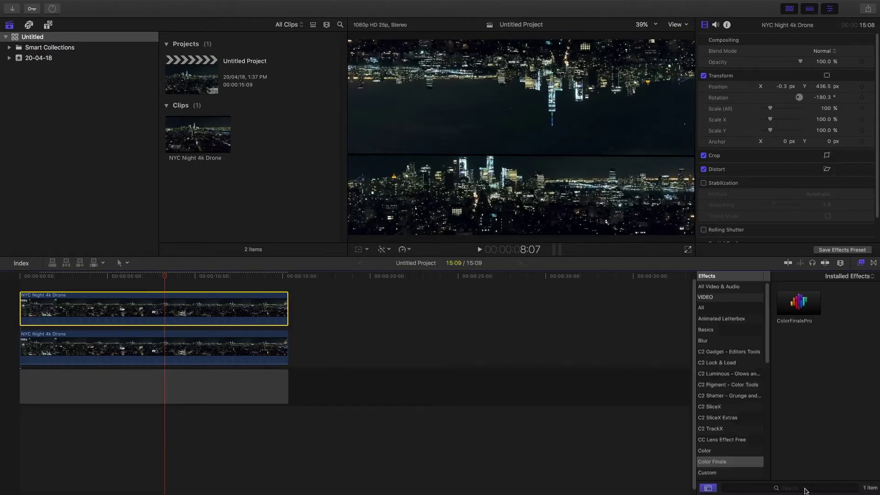
click(797, 486)
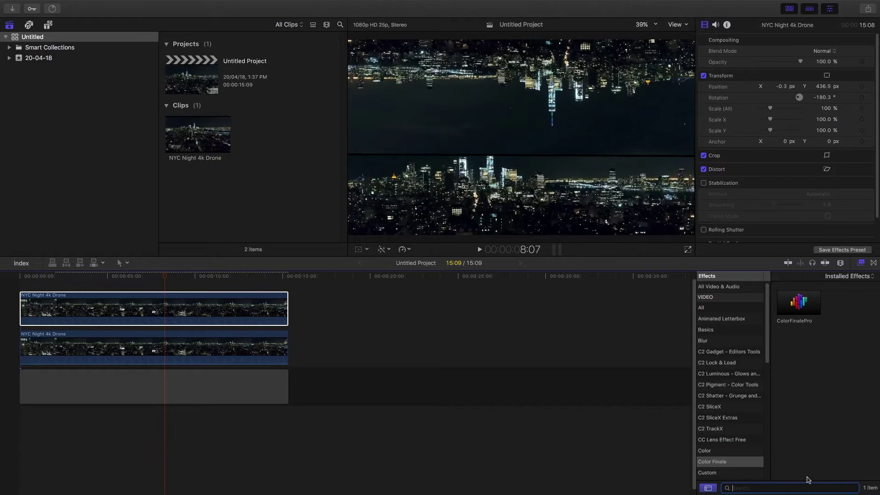
text(mask)
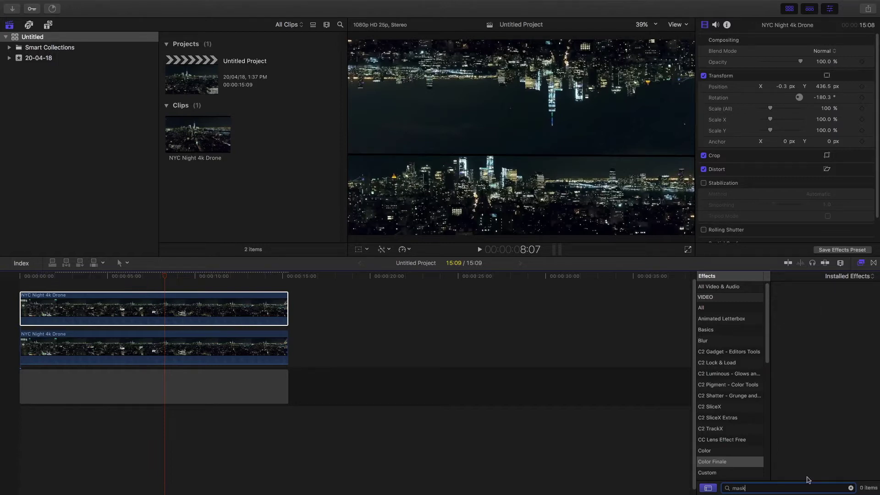
click(722, 287)
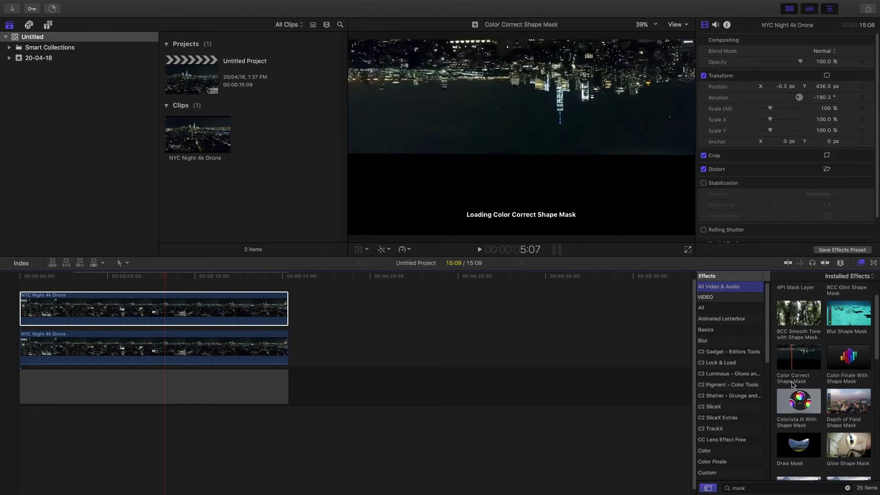
scroll(774, 339, down, 3)
click(796, 348)
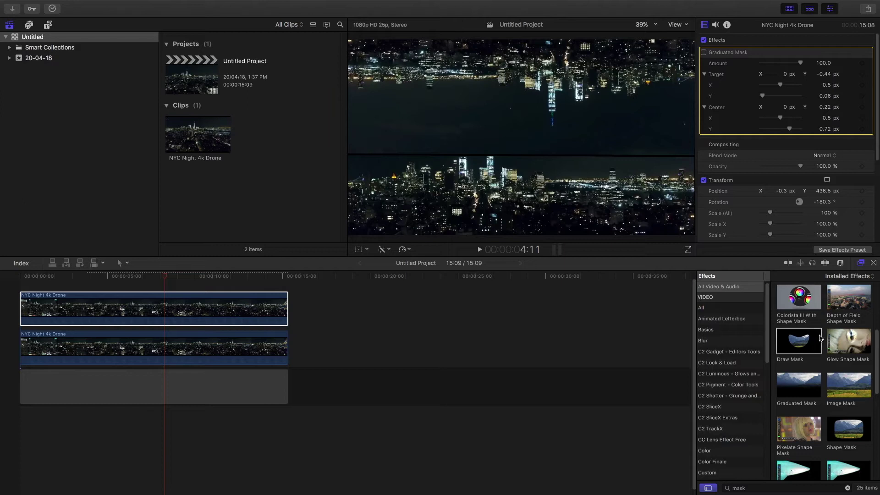
drag(819, 337, 177, 309)
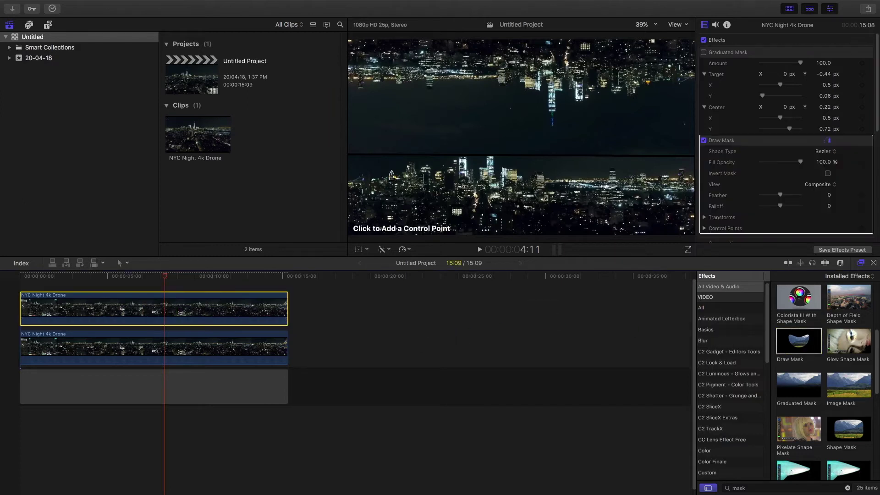
Step: Set the viewer zoom to 12.5%
click(642, 24)
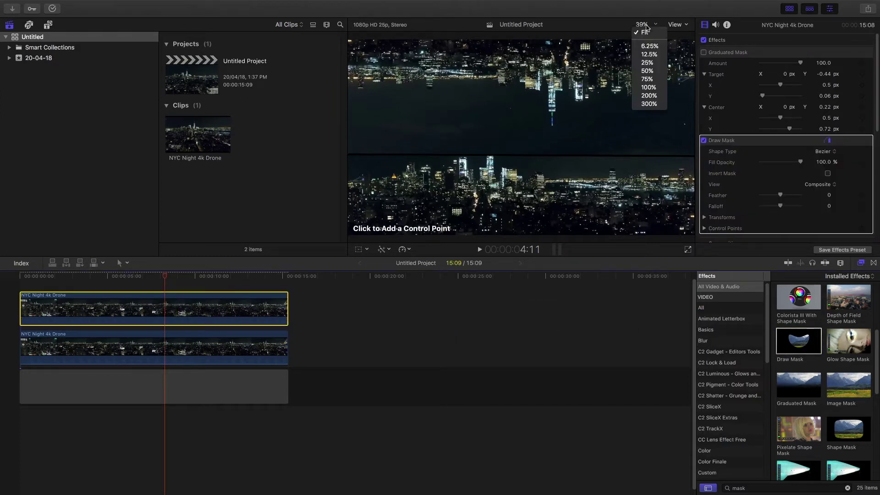
click(650, 64)
click(644, 23)
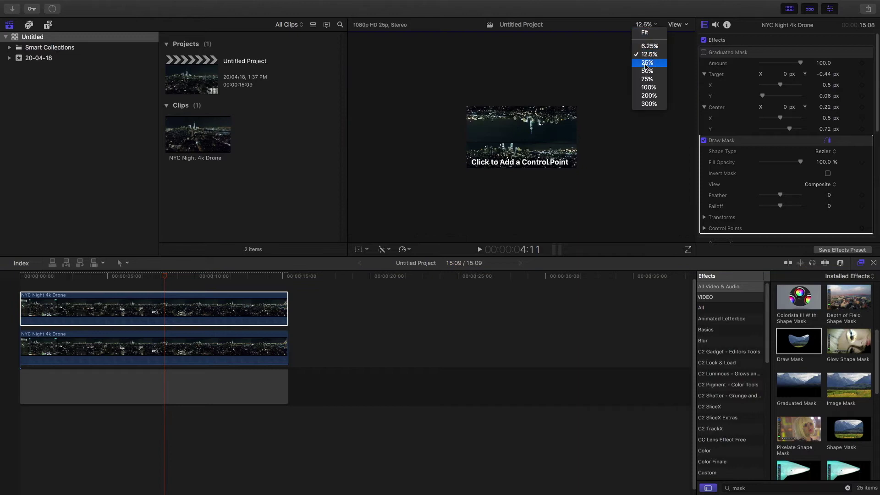
Step: At 25% viewer zoom, close the mask shape along the seam and invert it
click(649, 65)
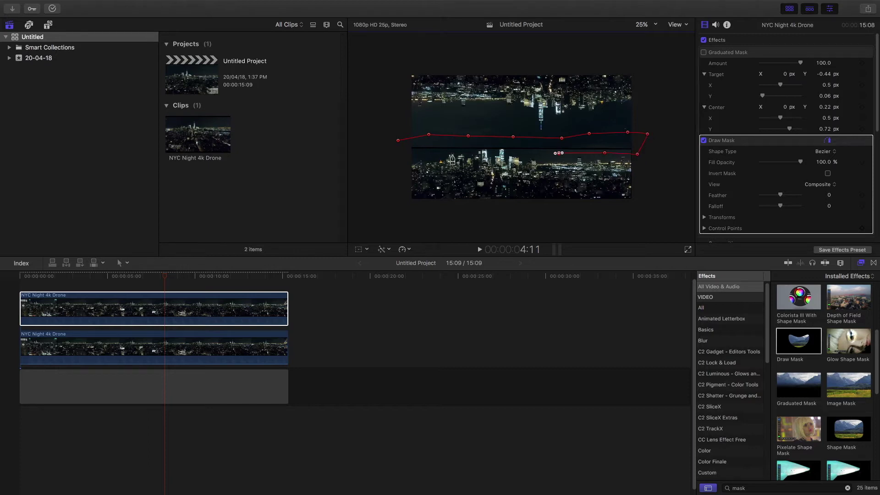
click(398, 147)
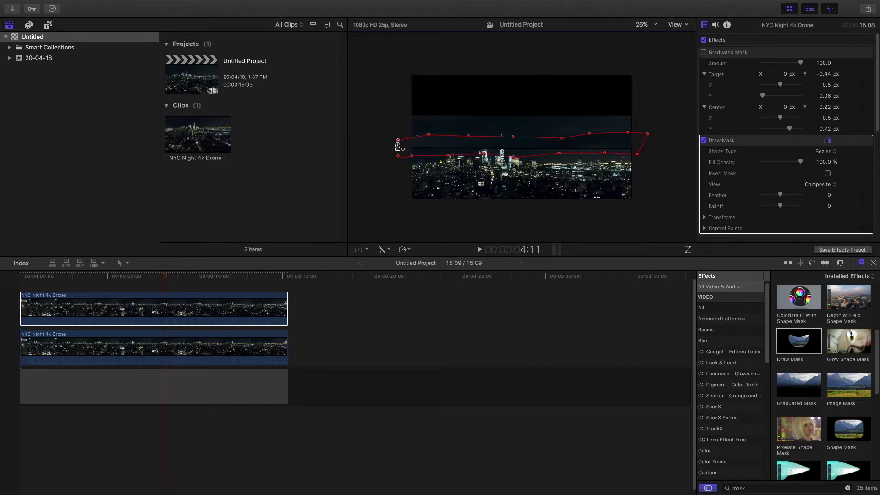
click(828, 174)
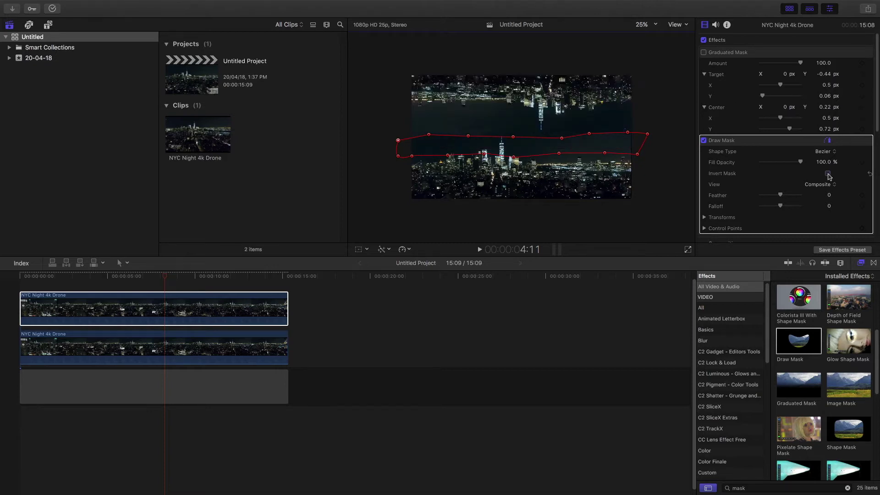
click(864, 264)
Step: Give the Draw Mask Invert Mask and Feather 100, then check background rendering
key(Home)
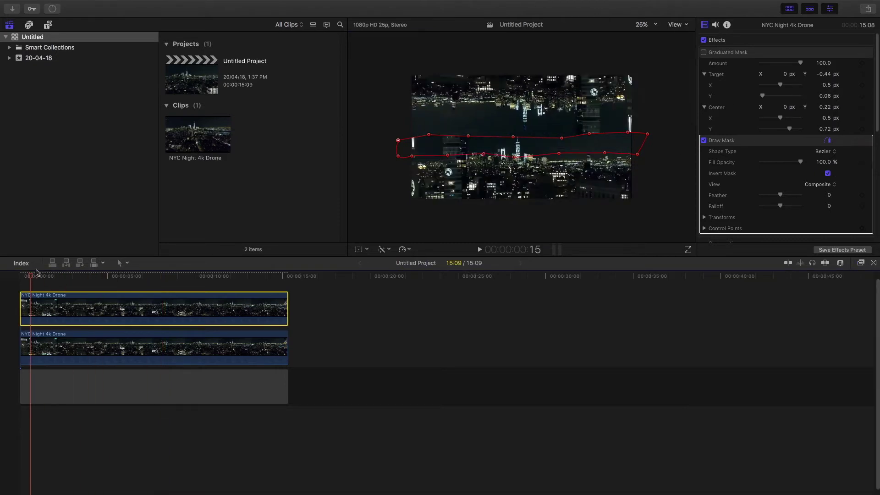
click(376, 204)
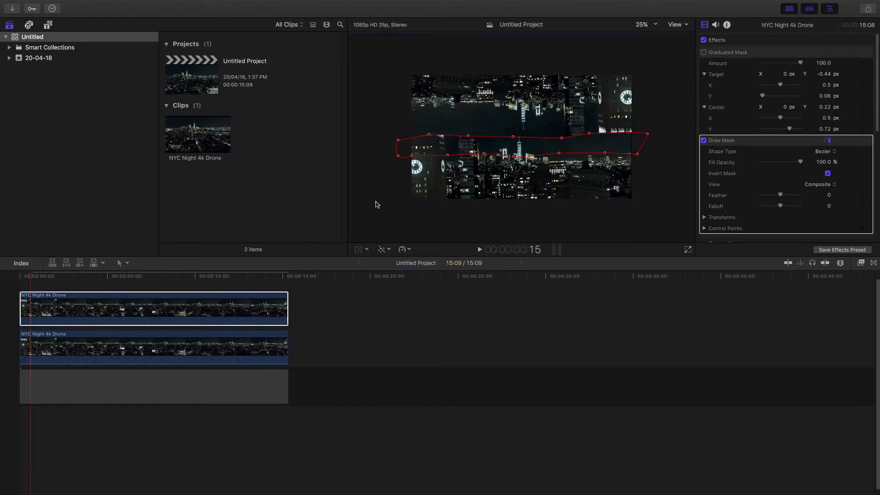
click(859, 141)
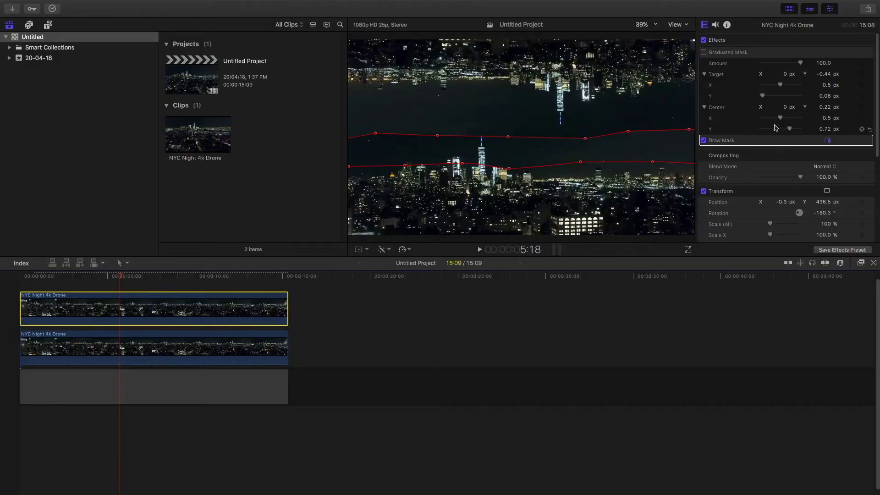
click(858, 140)
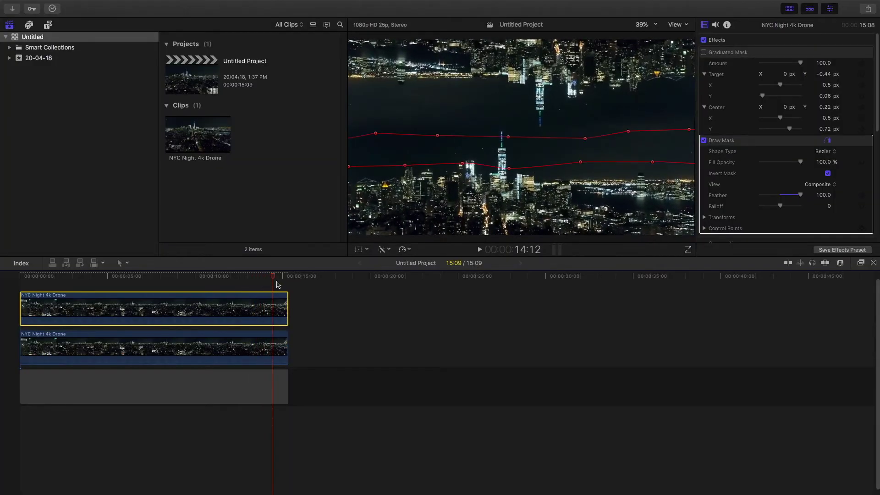
drag(278, 284, 136, 276)
key(super+9)
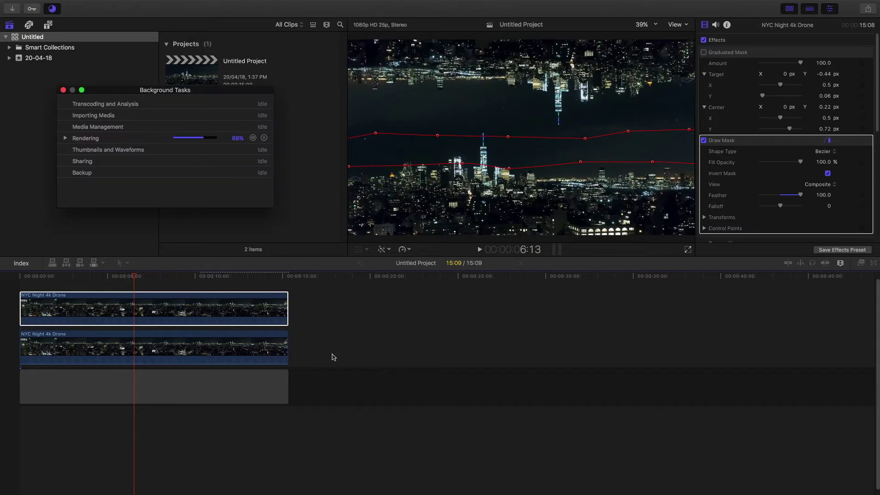
Step: Open the Effects browser, scrub the blended shot, and select the upper city clip
click(333, 357)
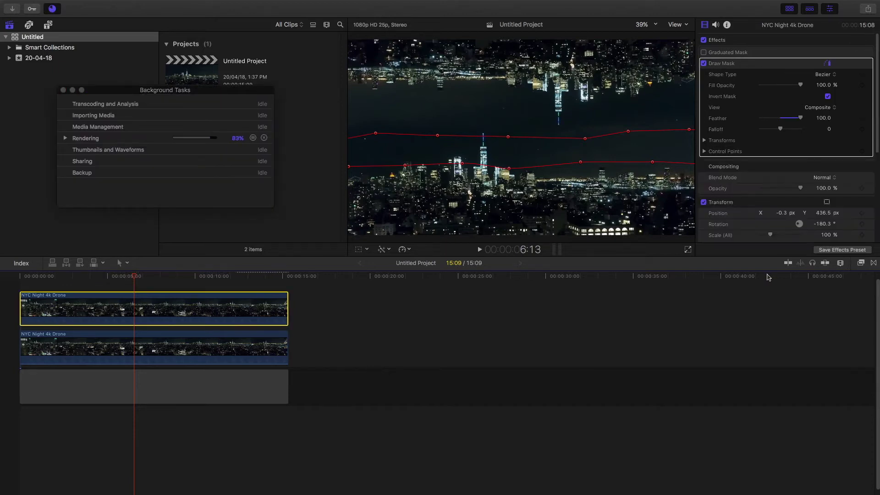
click(863, 264)
click(541, 327)
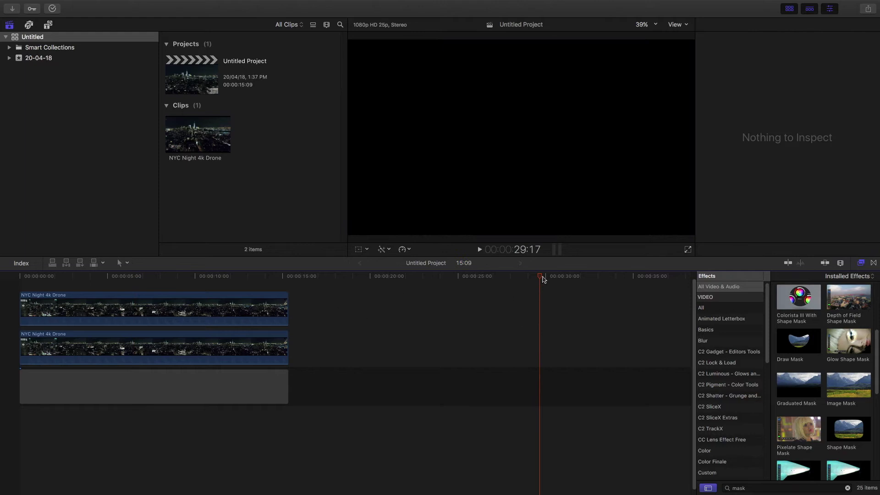
mouse_move(543, 279)
mouse_down()
mouse_move(265, 274)
mouse_move(281, 273)
mouse_up()
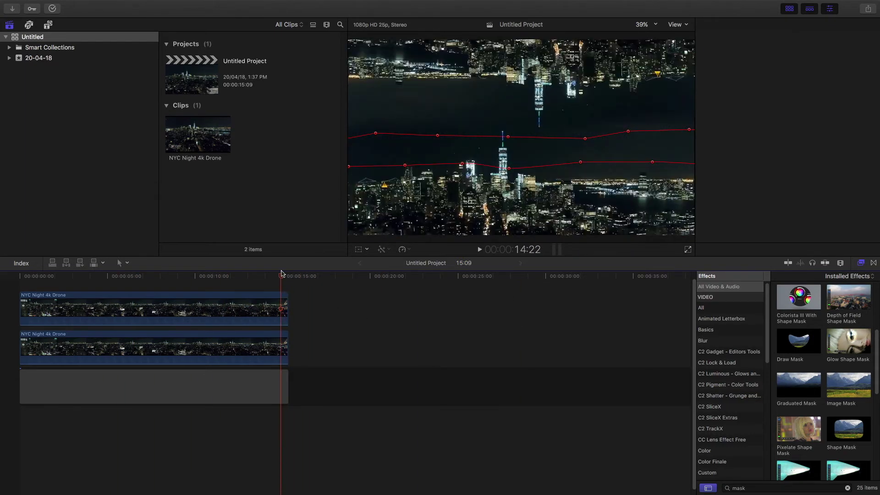
mouse_move(281, 273)
mouse_down()
mouse_move(72, 274)
mouse_move(96, 268)
mouse_up()
click(135, 302)
click(134, 305)
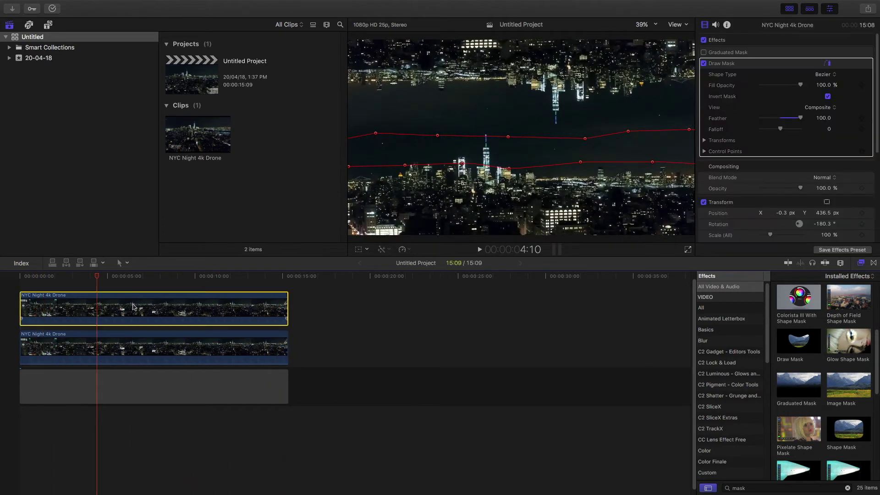
Step: Combine both city clips into compound clip Untitled Project Clip and trim it to 15:00
super+click(146, 358)
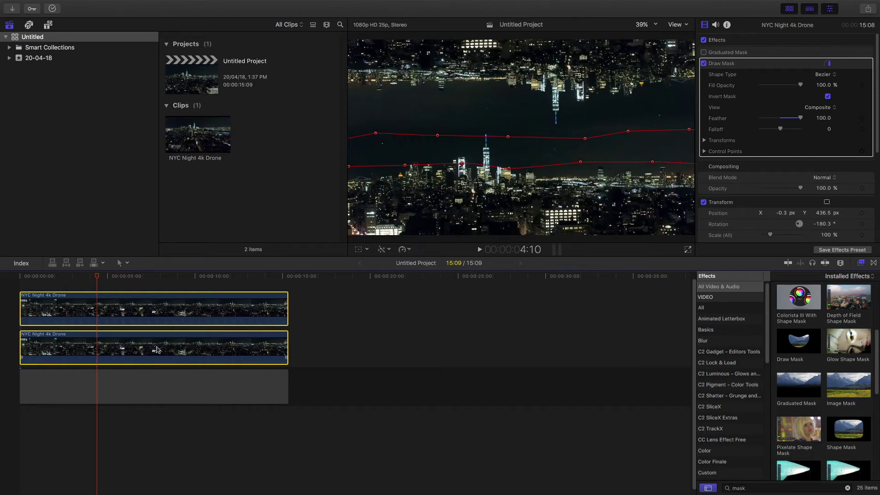
key(alt+g)
key(Return)
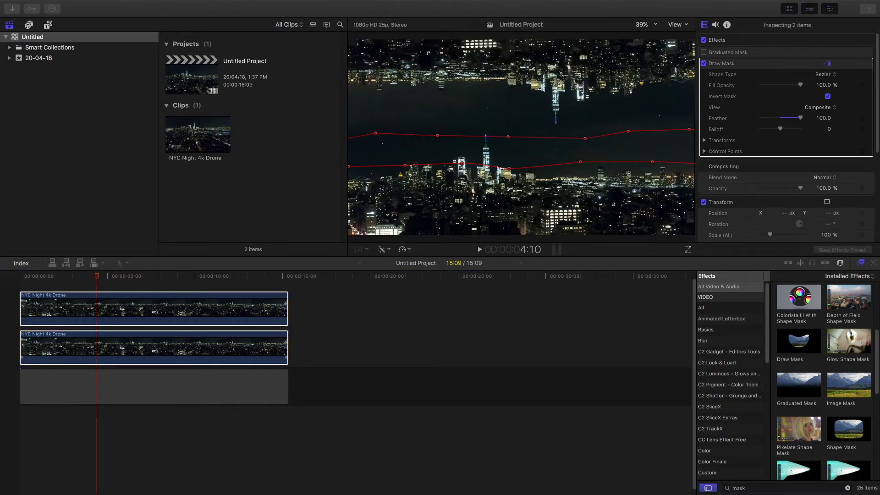
key(super+4)
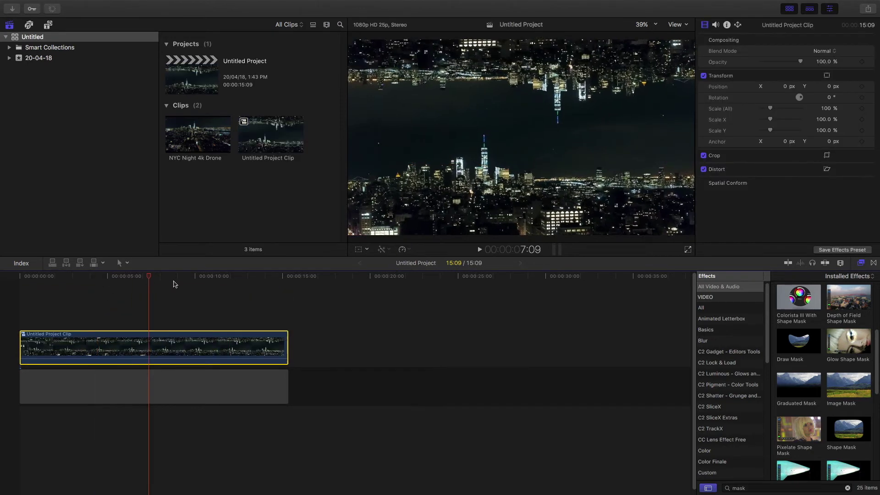
drag(100, 279, 282, 300)
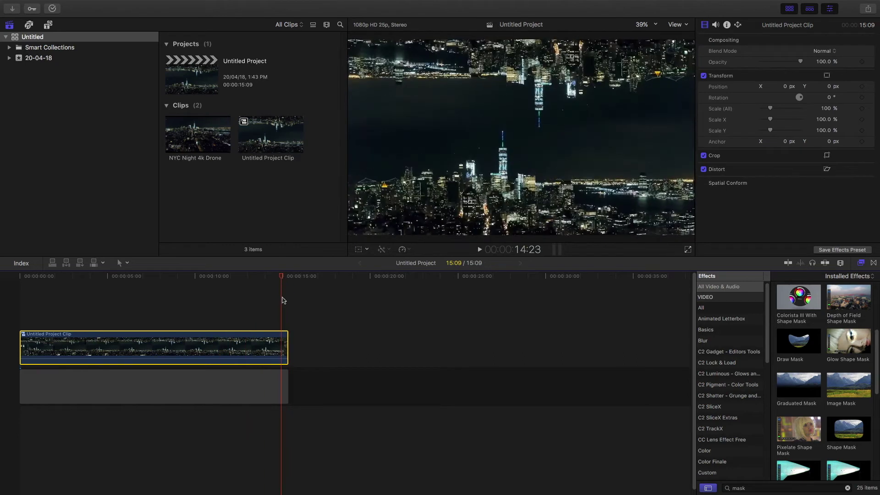
drag(287, 340, 280, 341)
click(269, 278)
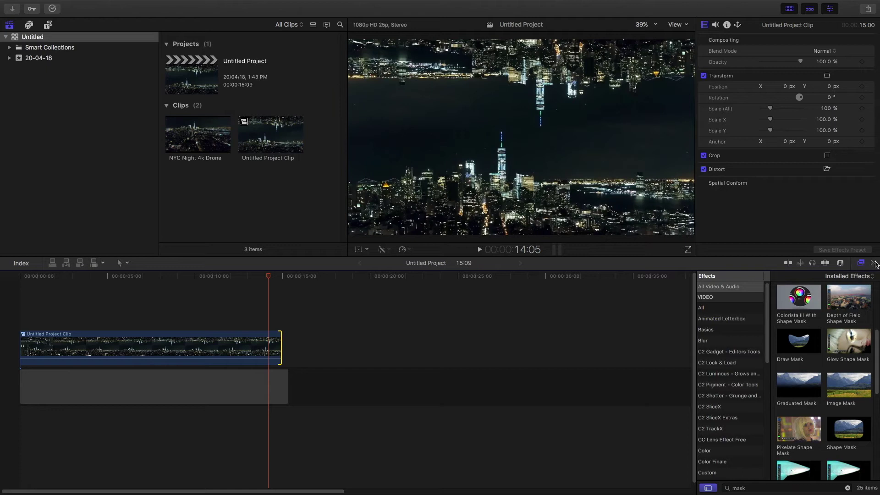
Step: Apply the Custom Zoom In transition from a 'zoom' search to the compound clip
key(ctrl+super+5)
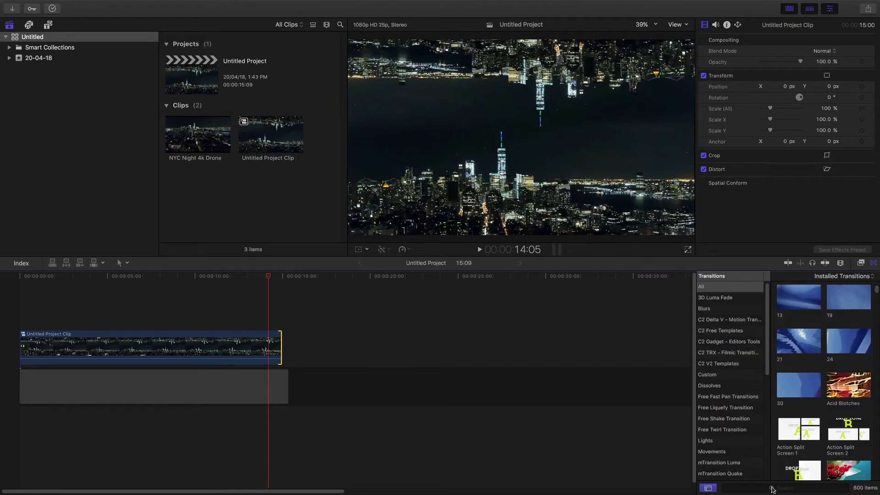
click(773, 489)
text(zoom)
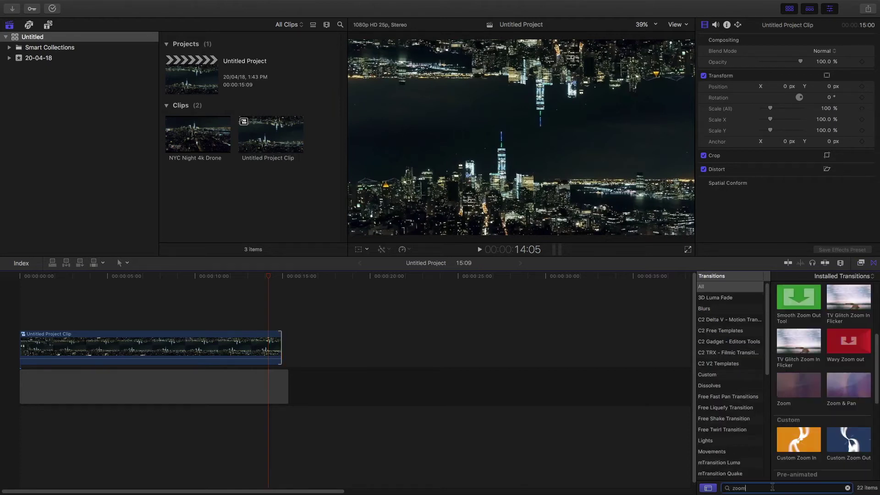
scroll(809, 412, down, 2)
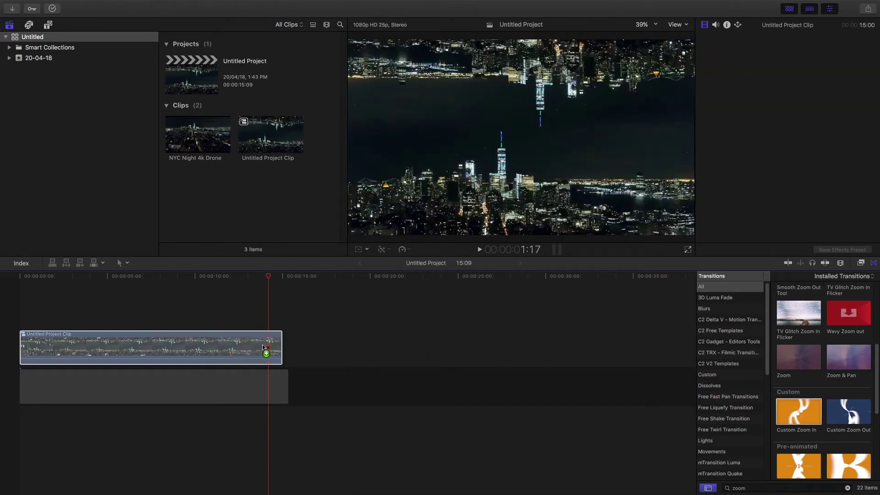
drag(810, 418, 267, 349)
Step: Delete the start transition, close the Transitions browser, and preview the zoom
click(42, 343)
key(Delete)
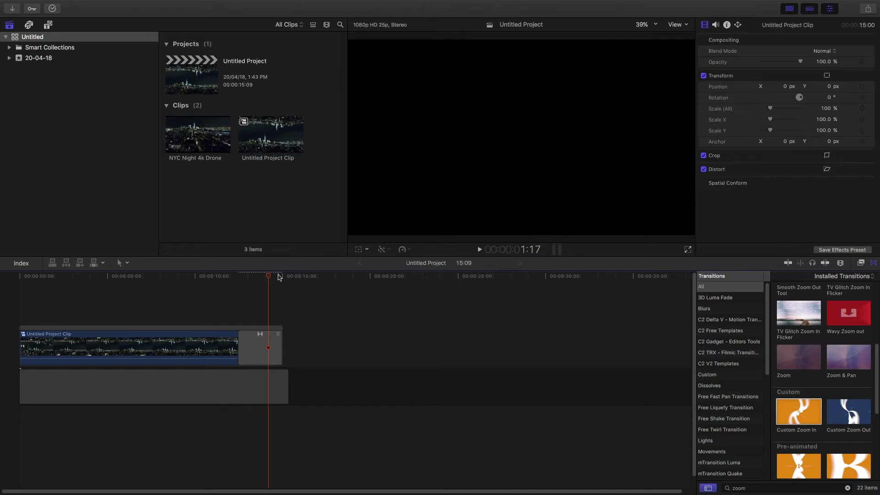
click(873, 262)
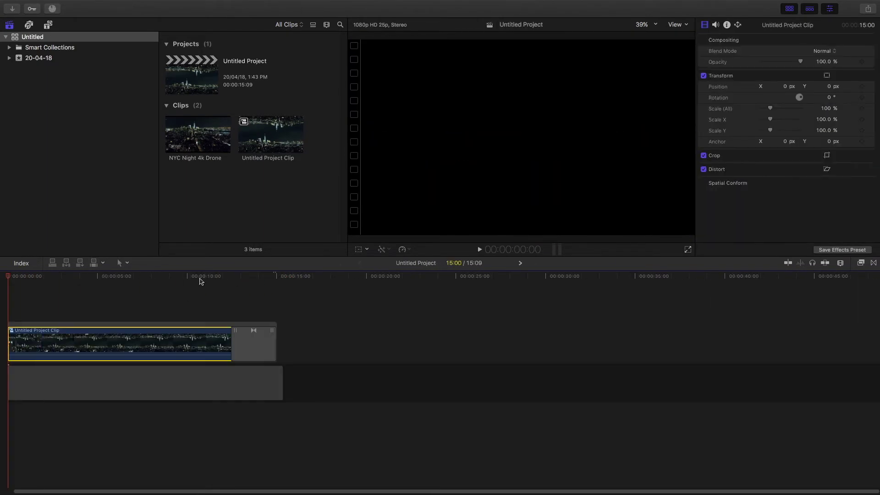
click(230, 279)
key(space)
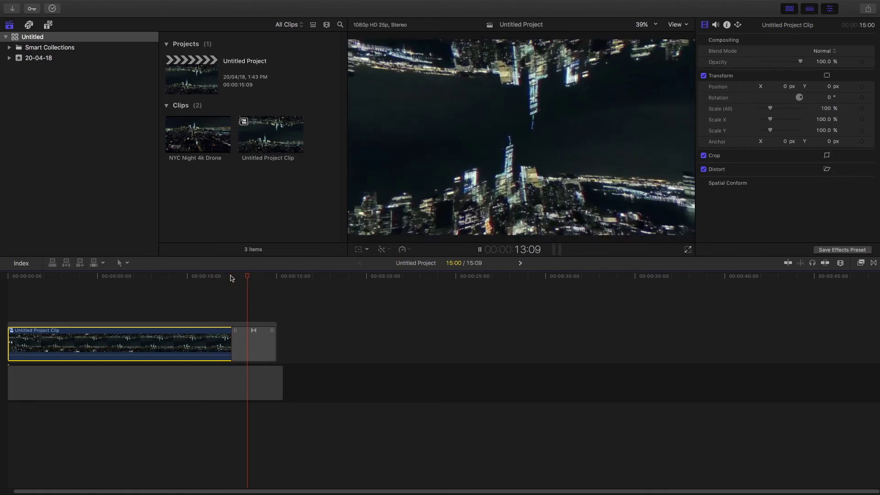
Step: Keyframe the compound clip's rotation from 0° at the start to 25° near the end
drag(251, 278, 22, 278)
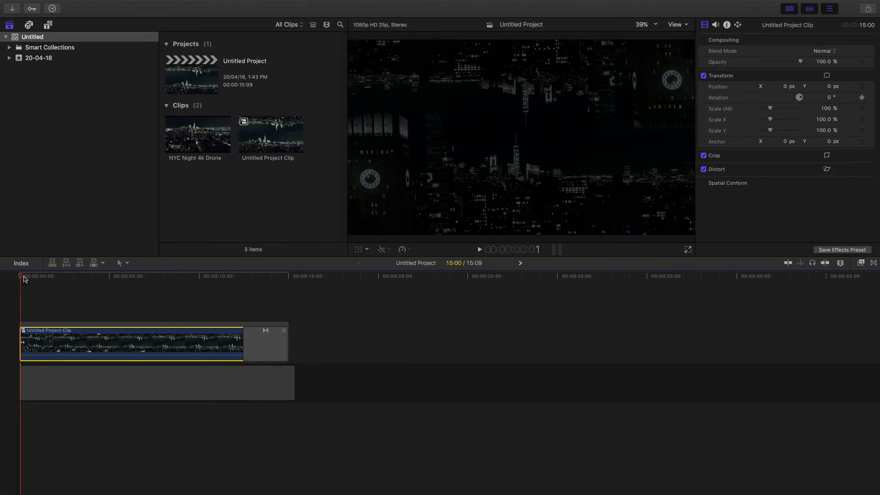
drag(24, 278, 287, 301)
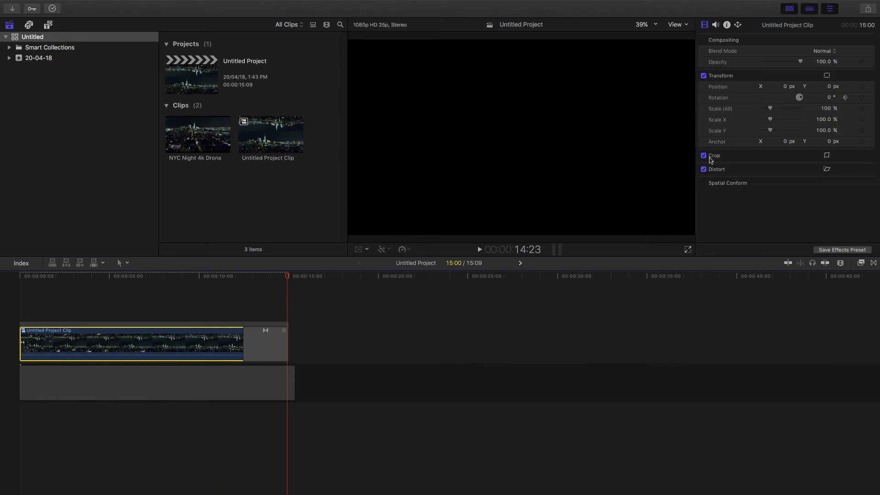
click(832, 97)
text(30)
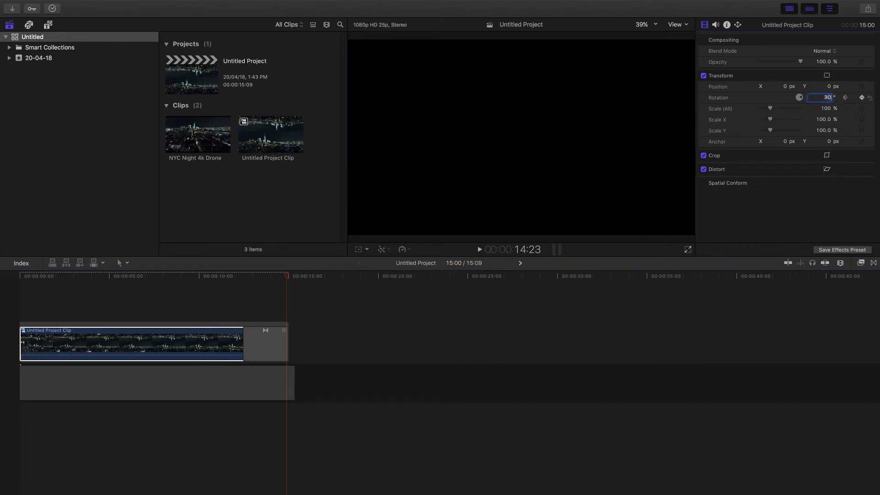
drag(291, 282, 13, 270)
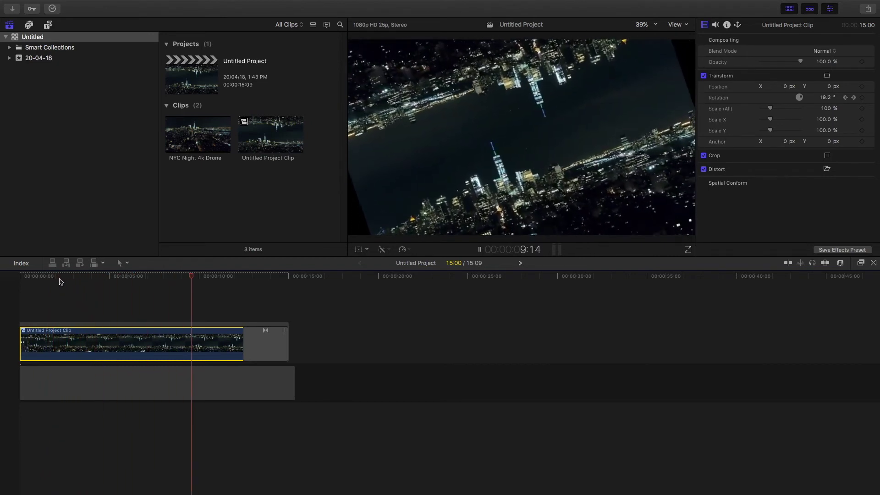
click(382, 250)
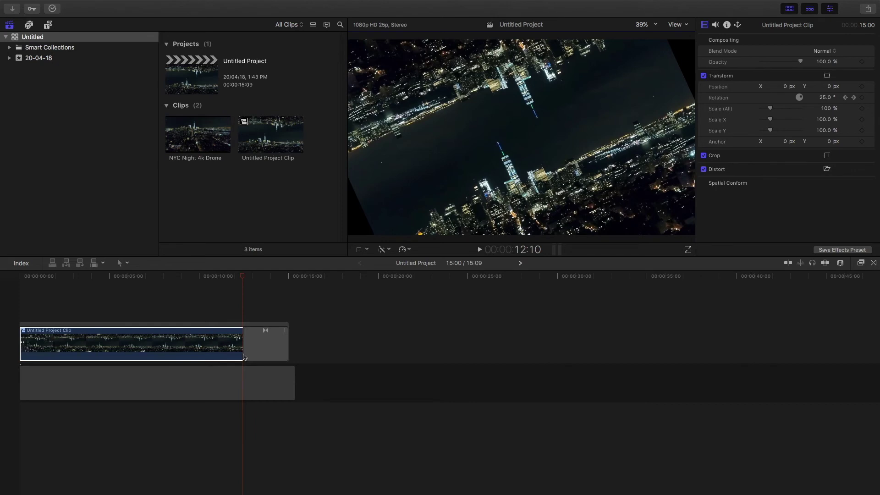
Step: Nest the rotated clip and zoom transition into Untitled Project Clip 1, then scrub for black corners
right_click(261, 352)
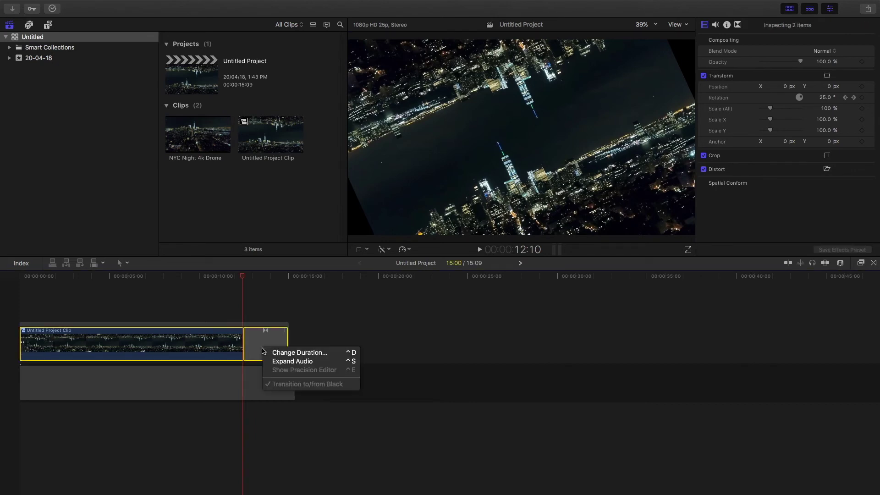
click(261, 346)
key(alt+g)
key(Return)
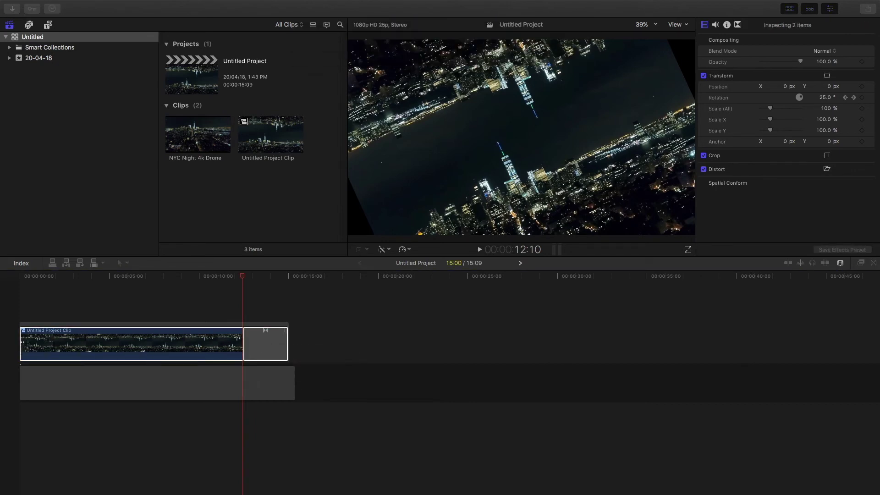
drag(248, 278, 200, 287)
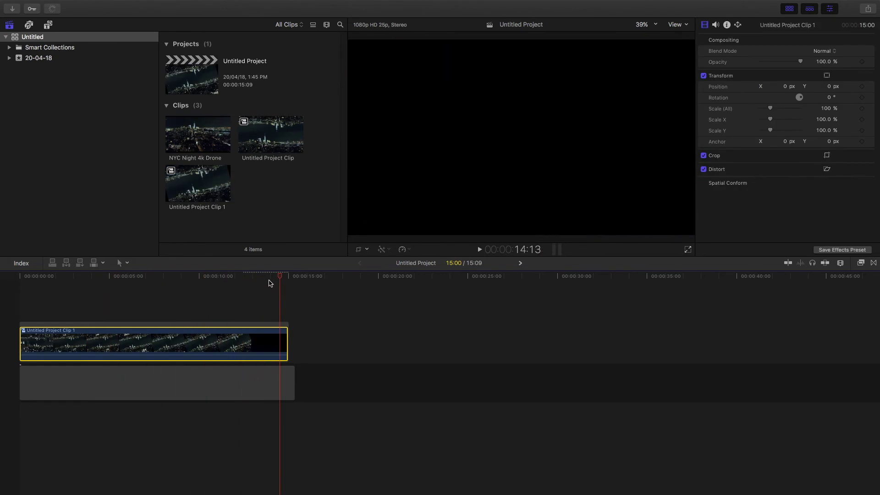
drag(200, 287, 106, 282)
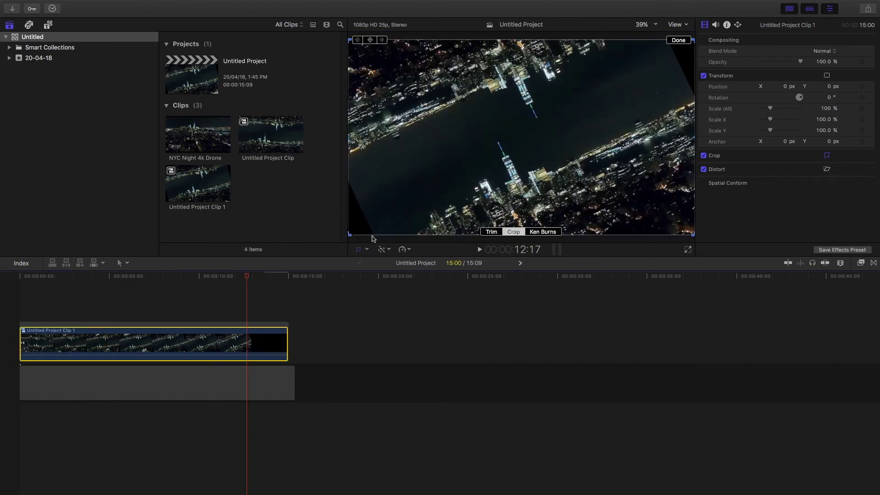
Step: Crop Clip 1 by 65 px top/bottom and 116 px left/right, then return the playhead to the start
drag(349, 235, 379, 219)
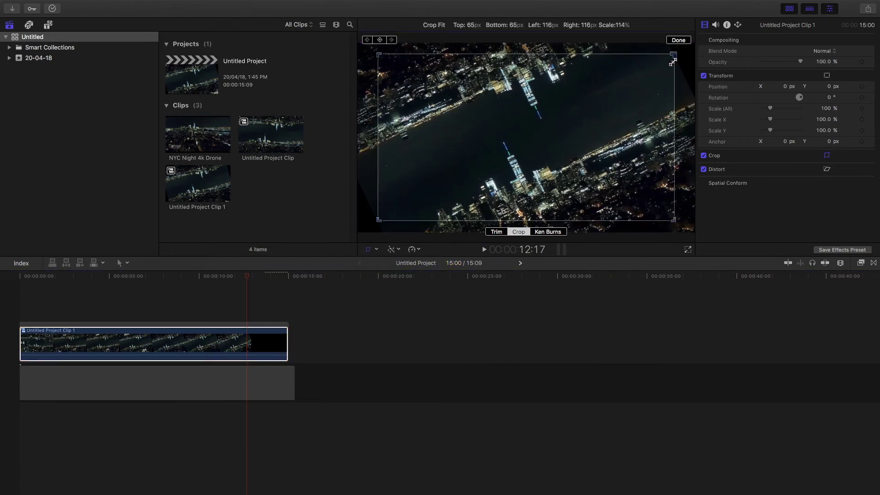
click(681, 39)
key(Home)
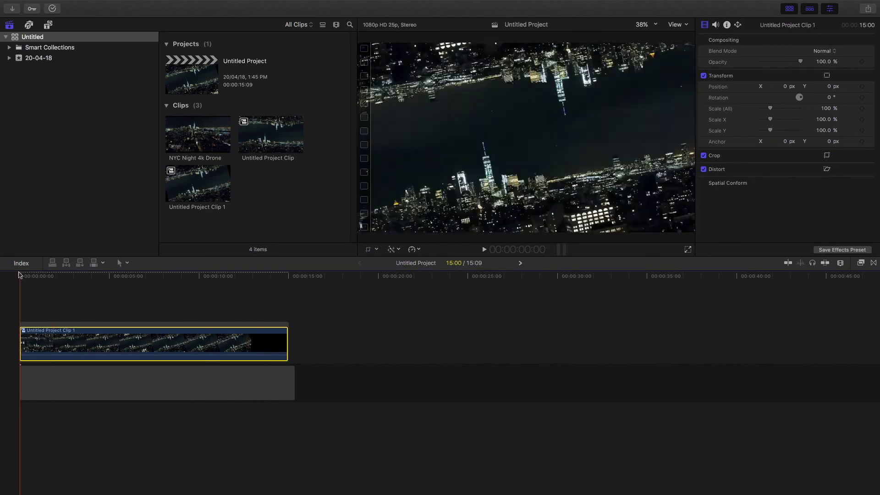
click(144, 343)
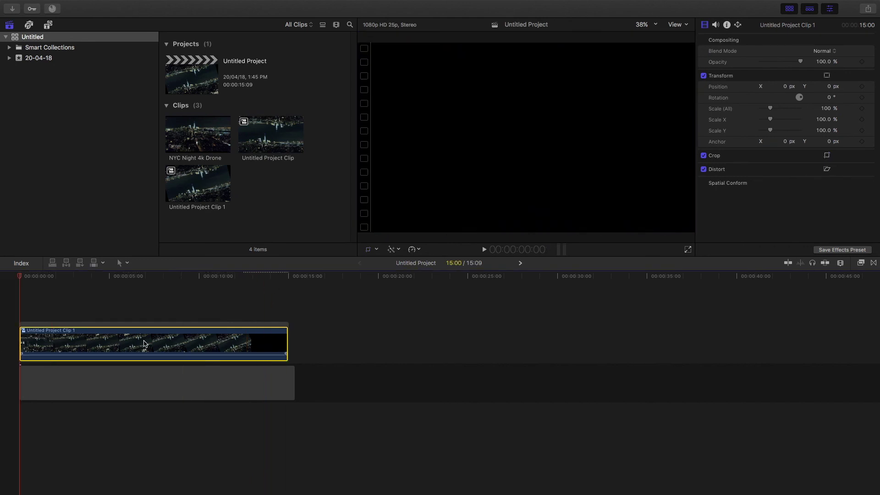